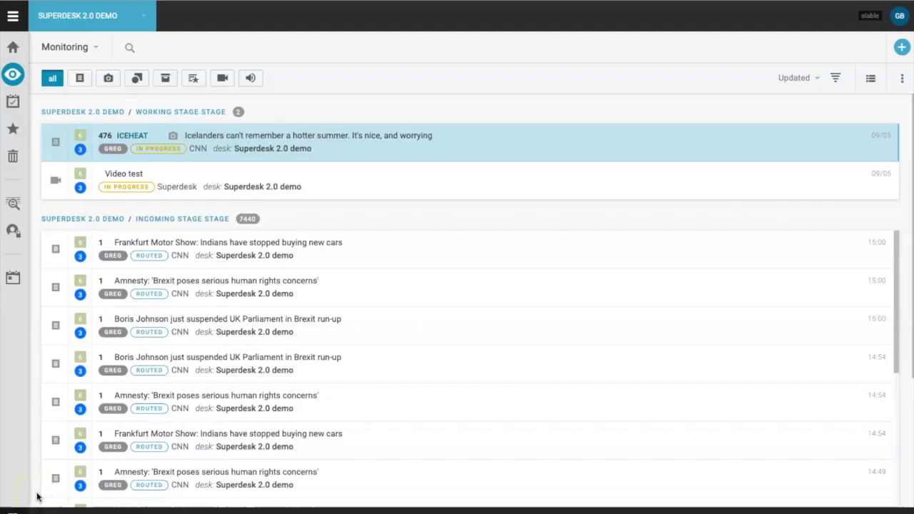
# Open the ICEHEAT story 'Icelanders can't remember a hotter summer' from the Working Stage list.
pyautogui.doubleClick(429, 150)
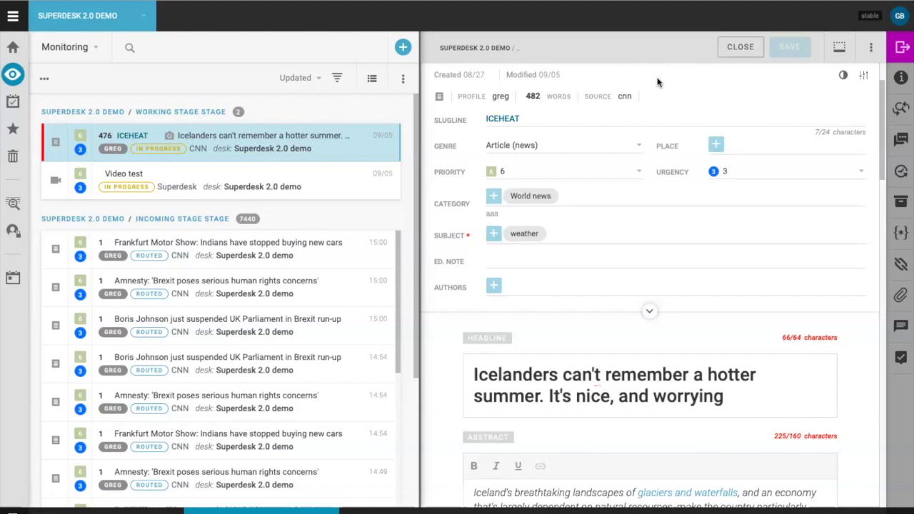
# Scroll down to the body text and select the name opening the first paragraph.
pyautogui.scroll(-4, 651, 171)
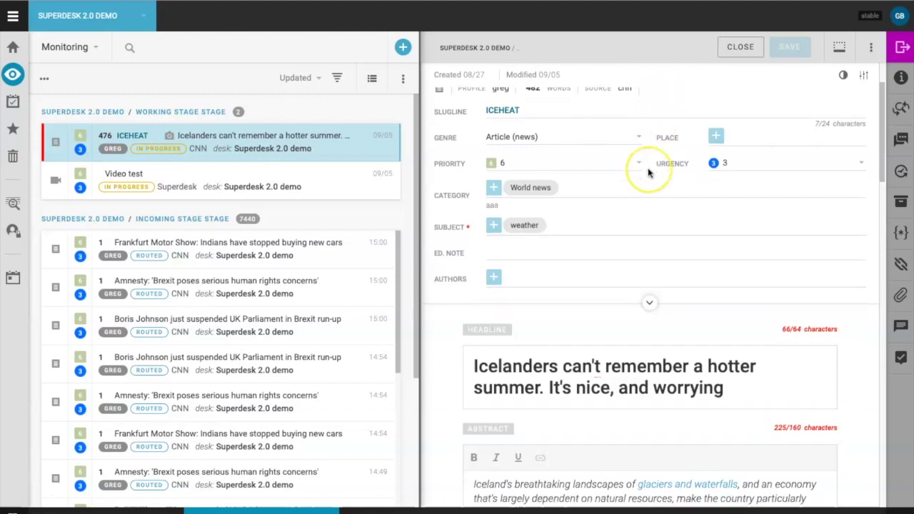
pyautogui.scroll(-3, 648, 168)
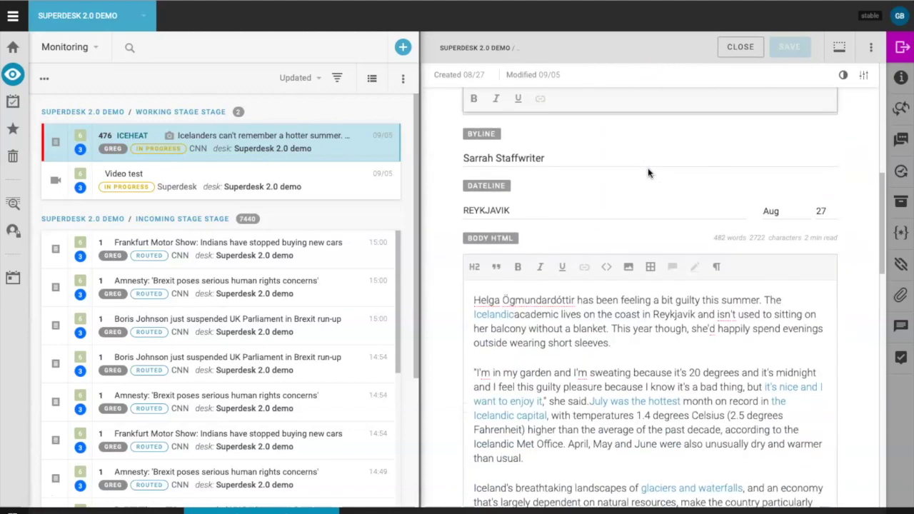
pyautogui.moveTo(576, 294); pyautogui.dragTo(476, 300)
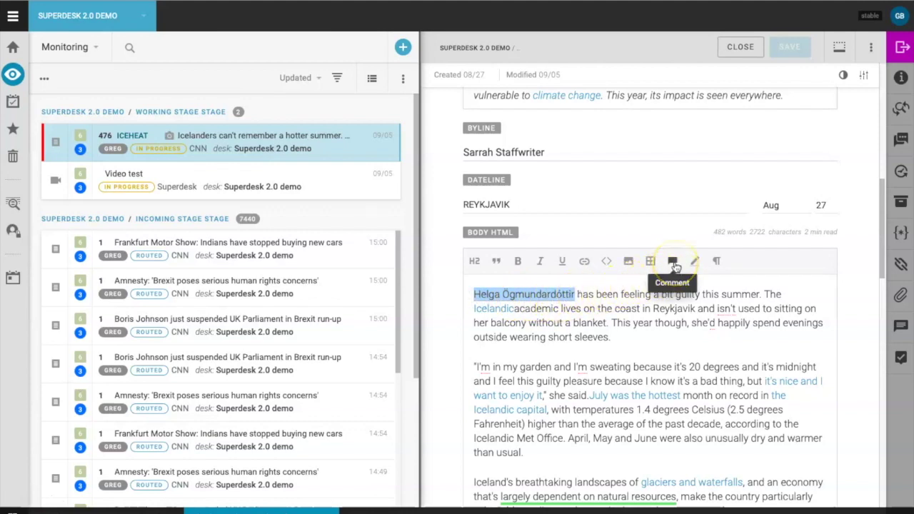
# Comment 'spelling ok?' with a colleague mention on the opening name, then resolve it.
pyautogui.click(674, 265)
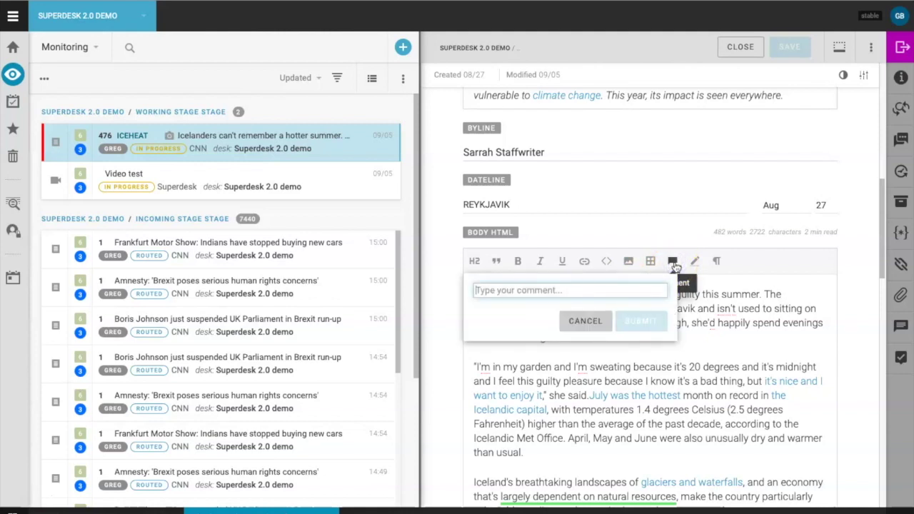
pyautogui.write('@Karel - spelling ok')
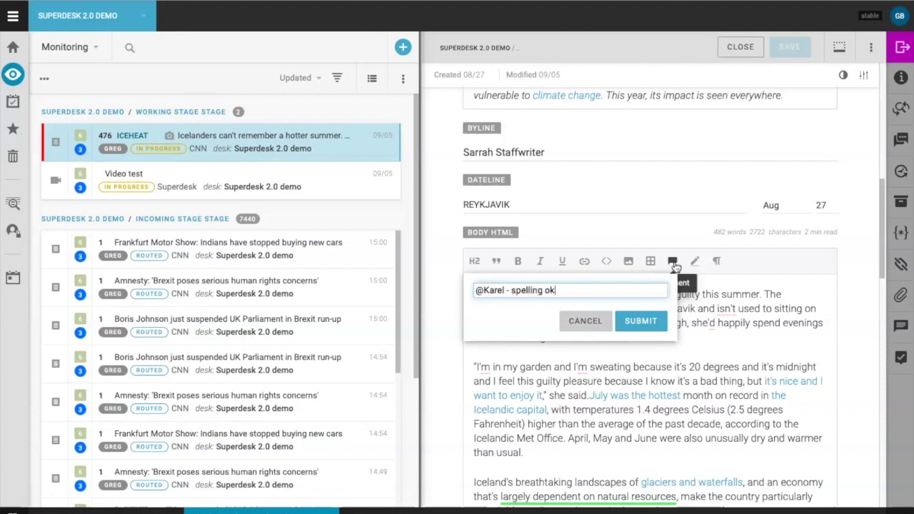
pyautogui.write('?')
pyautogui.click(639, 321)
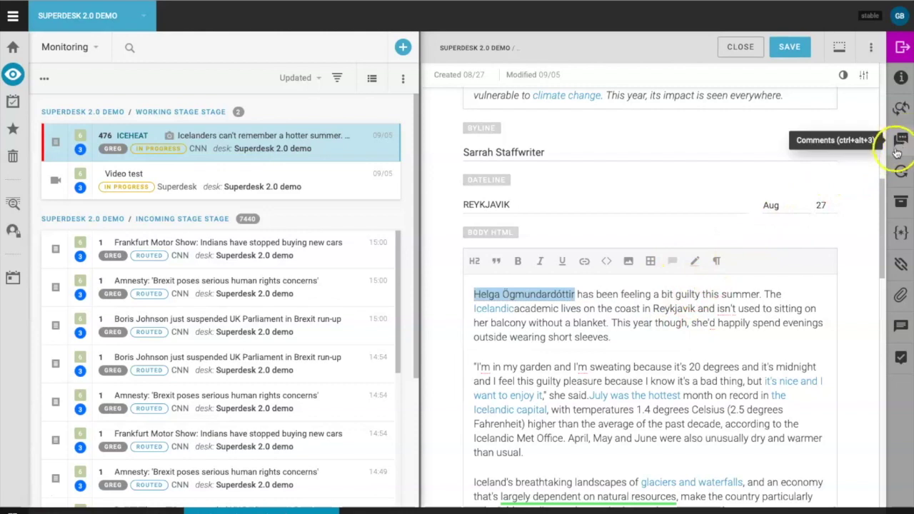
pyautogui.click(549, 296)
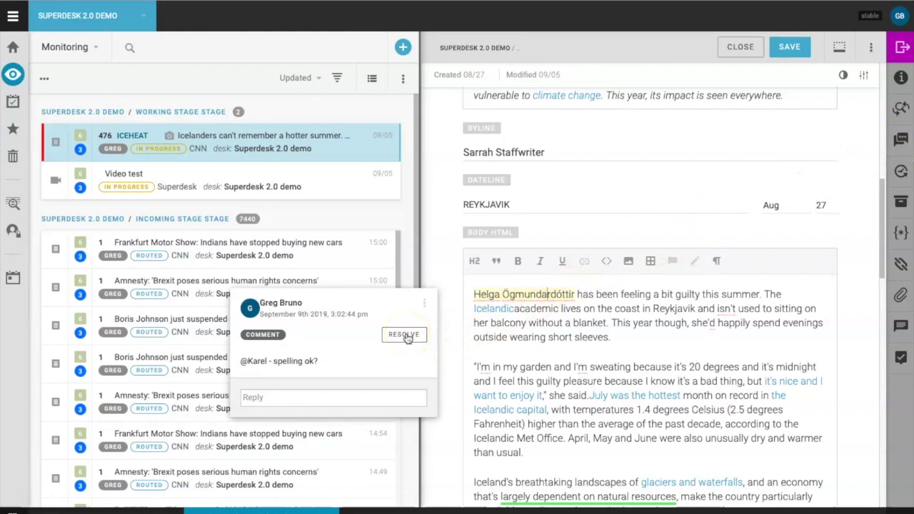
pyautogui.click(404, 335)
# Save, then replace 'guilty' with 'grumpy' in the first sentence and save again.
pyautogui.hotkey('ctrl', 's')
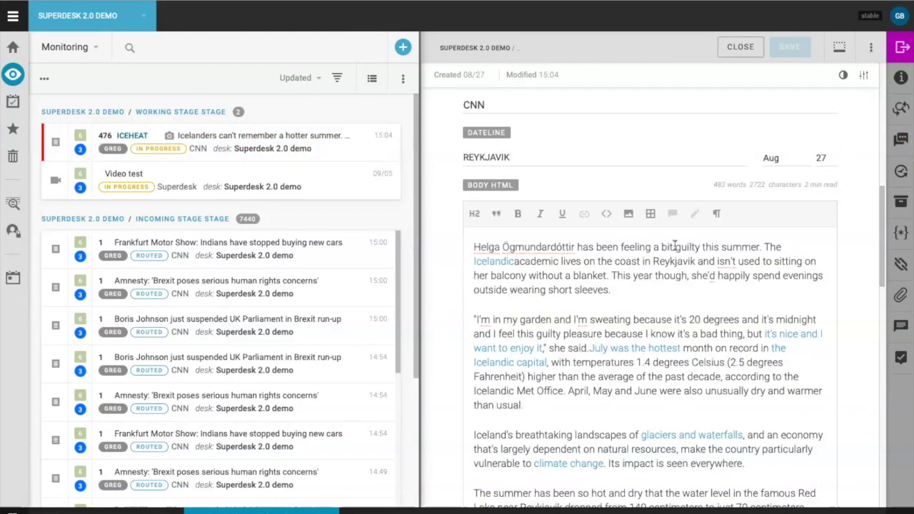
pyautogui.moveTo(674, 246); pyautogui.dragTo(696, 248)
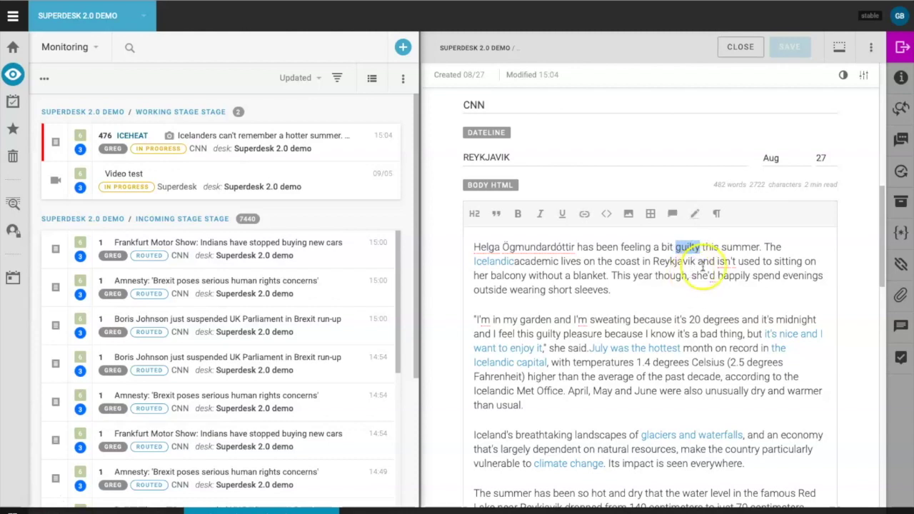
pyautogui.write('grumpy')
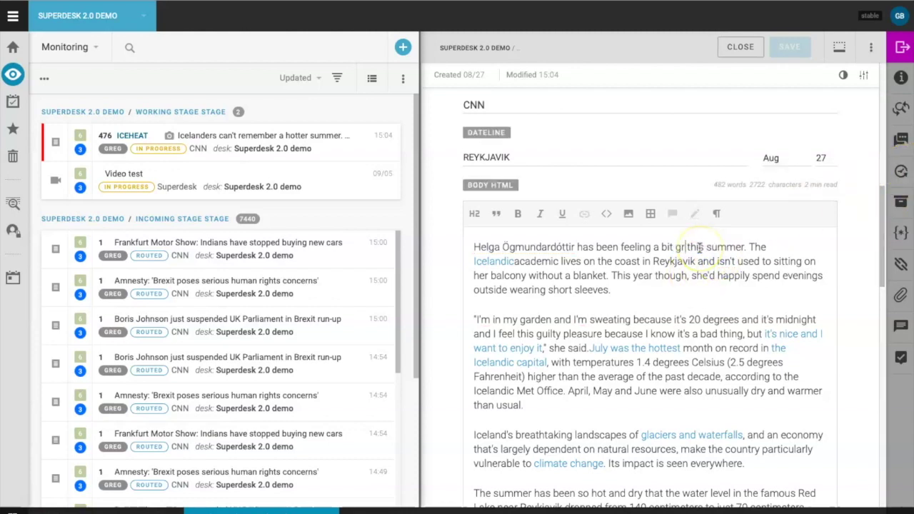
pyautogui.click(785, 47)
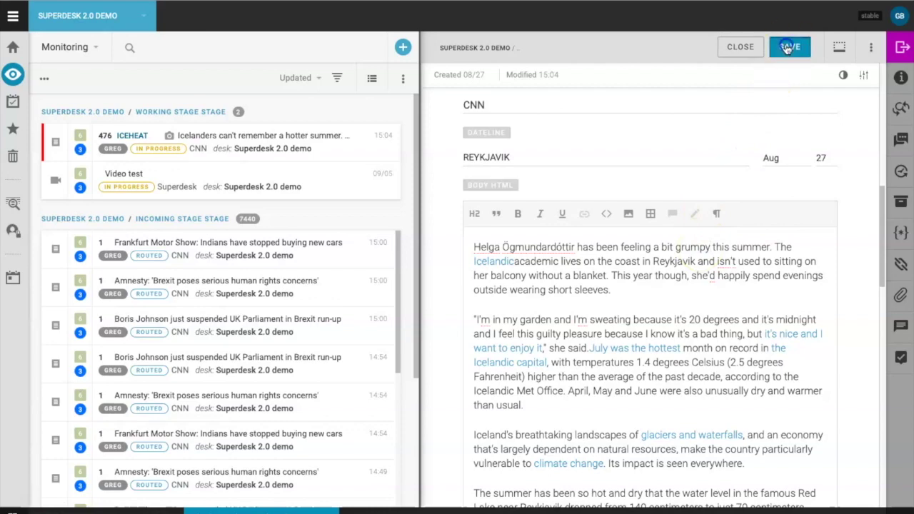
pyautogui.click(900, 170)
# Revert the article to version 2, restoring 'guilty' in the opening sentence.
pyautogui.scroll(-10, 794, 309)
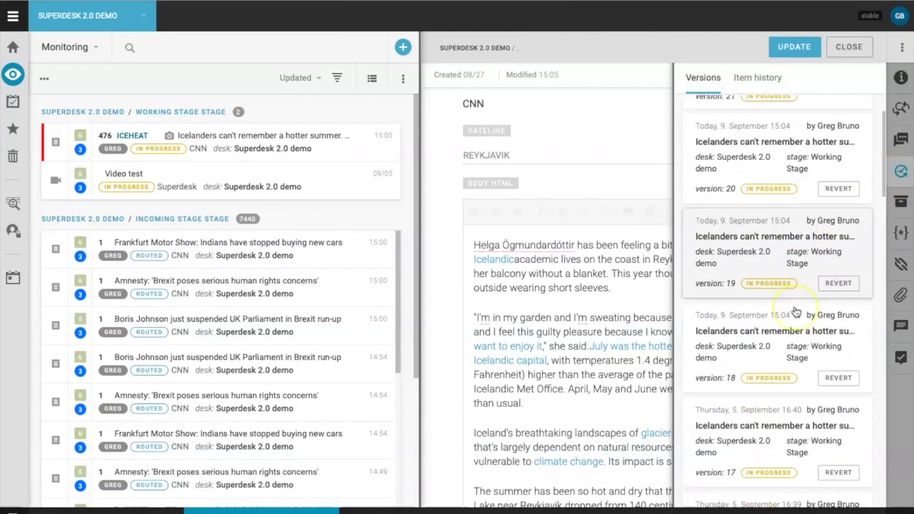
pyautogui.scroll(-12, 794, 311)
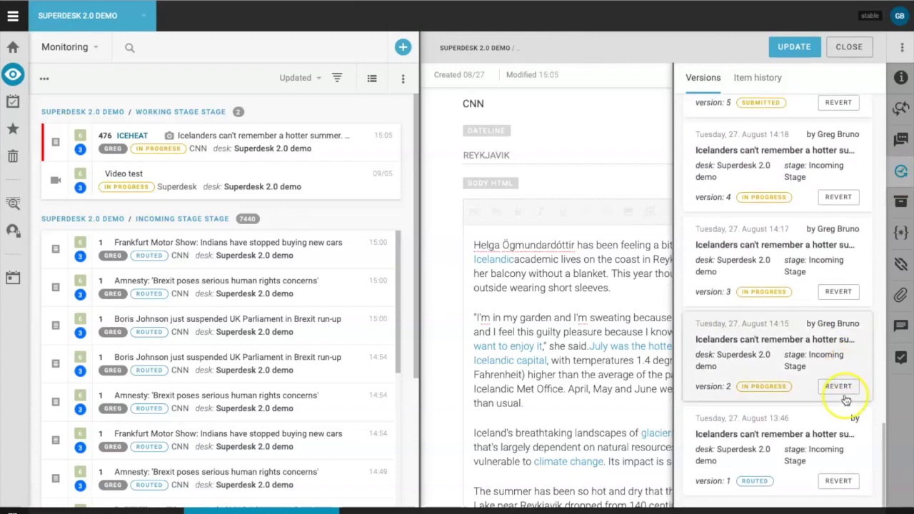
pyautogui.click(840, 386)
pyautogui.click(900, 172)
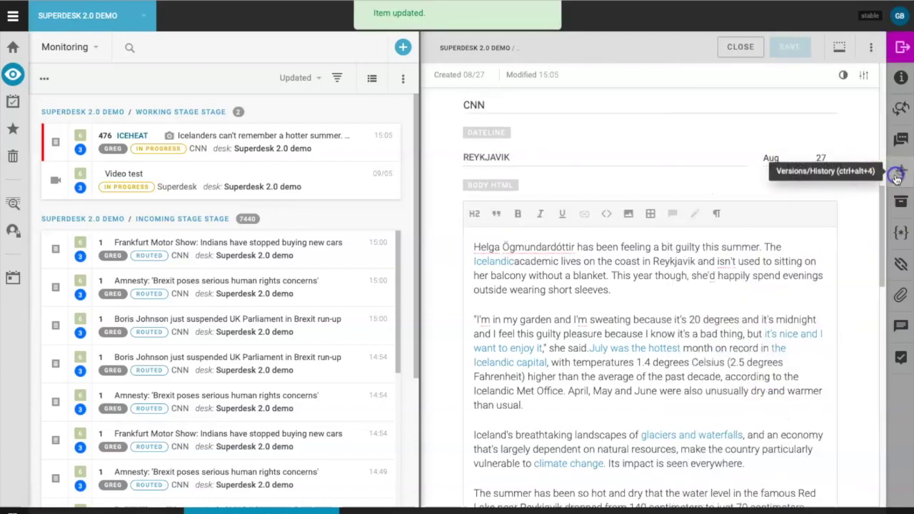
pyautogui.doubleClick(685, 248)
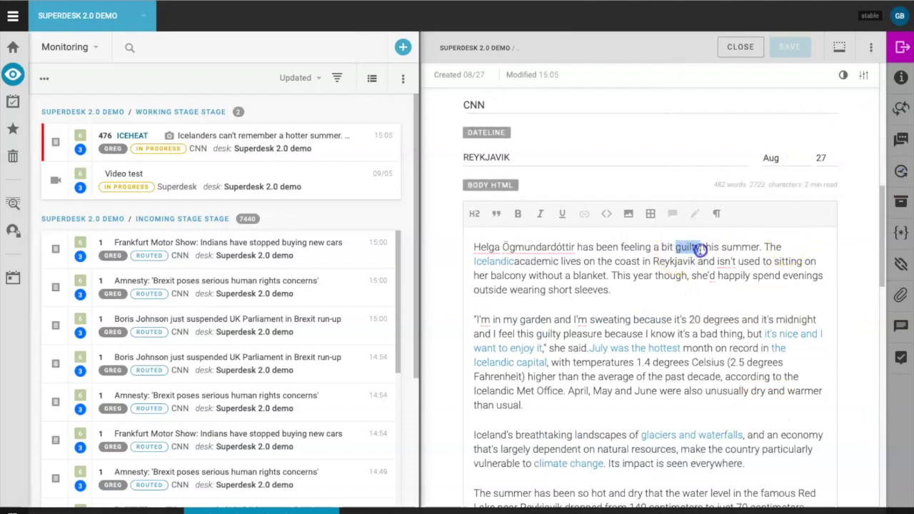
pyautogui.click(659, 290)
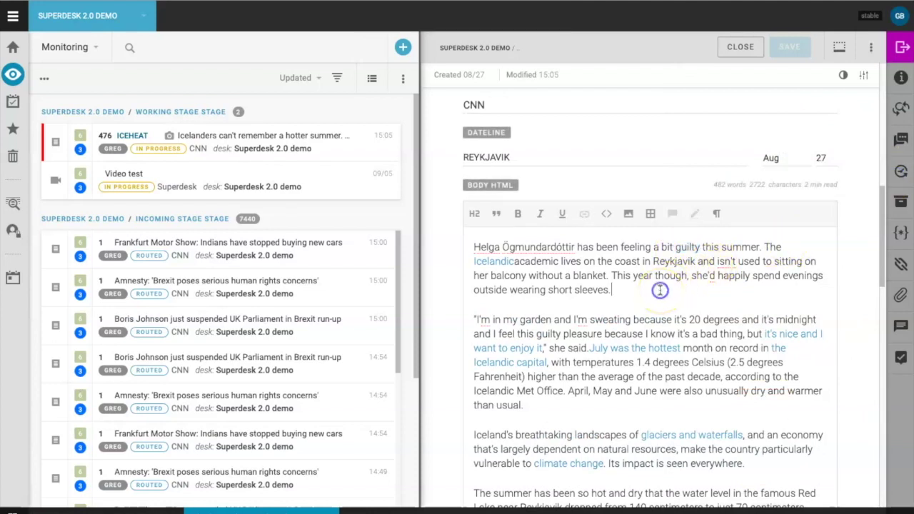
pyautogui.click(638, 289)
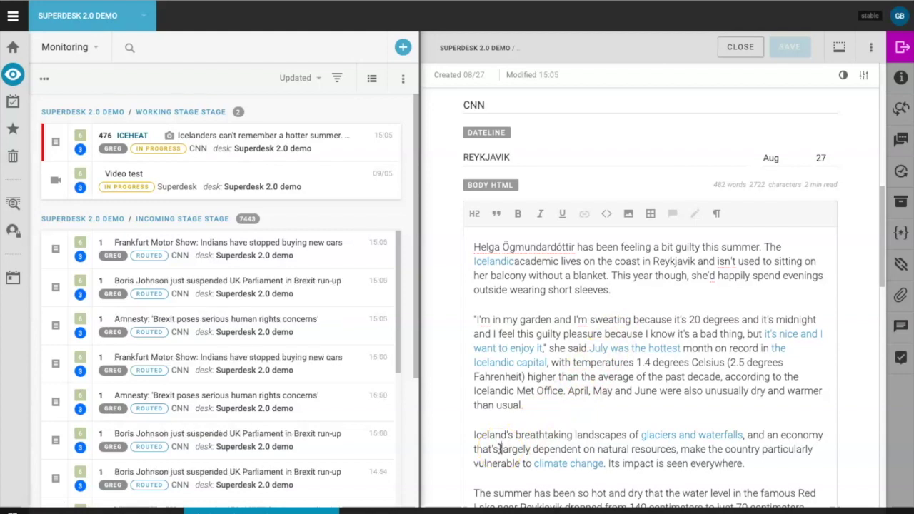
# Annotate 'largely dependent on natural resources' with the pasted fisheries note as a Regular annotation.
pyautogui.moveTo(500, 449); pyautogui.dragTo(675, 449)
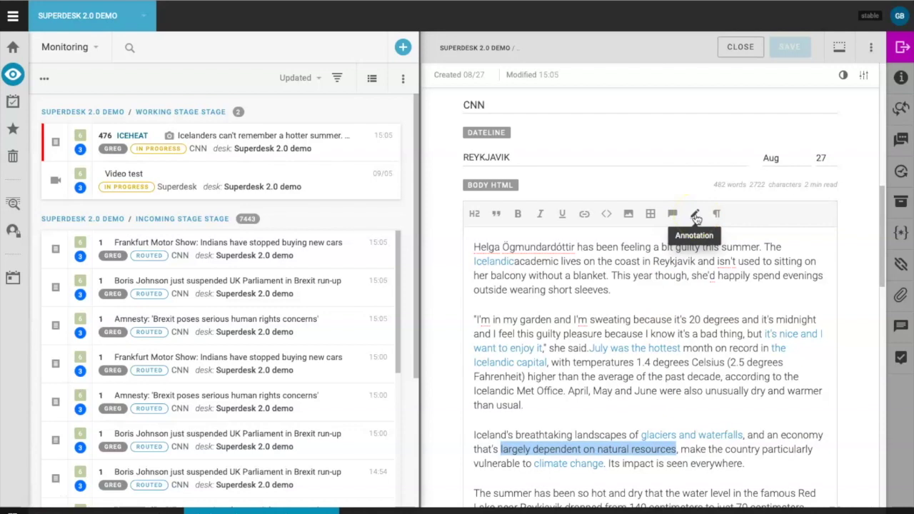
pyautogui.click(694, 215)
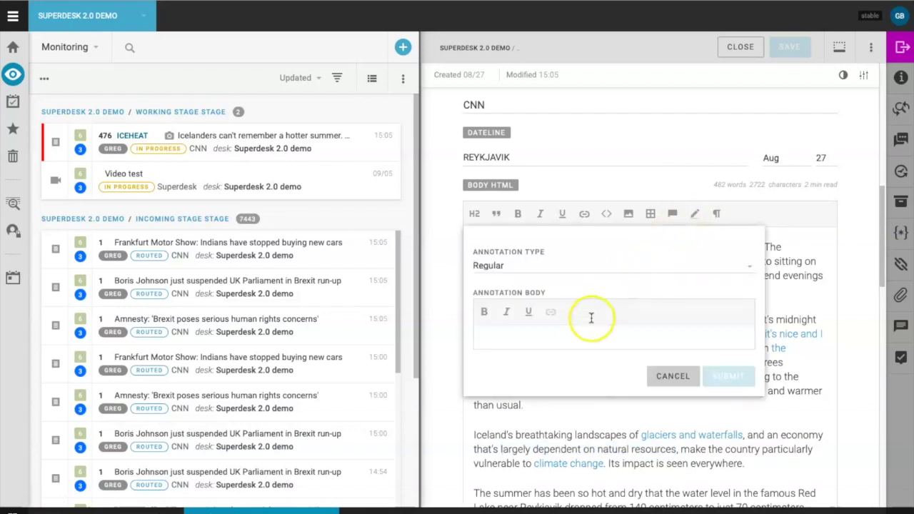
pyautogui.write('Fisheries and related sectors—in recent years labelled "the ocean cluster"—was the single most important part of the Icelandic economy (has now been replaced by tourism) representing an overall contribution to GDP of 27.1% in 2011. Source: Wikipedia.')
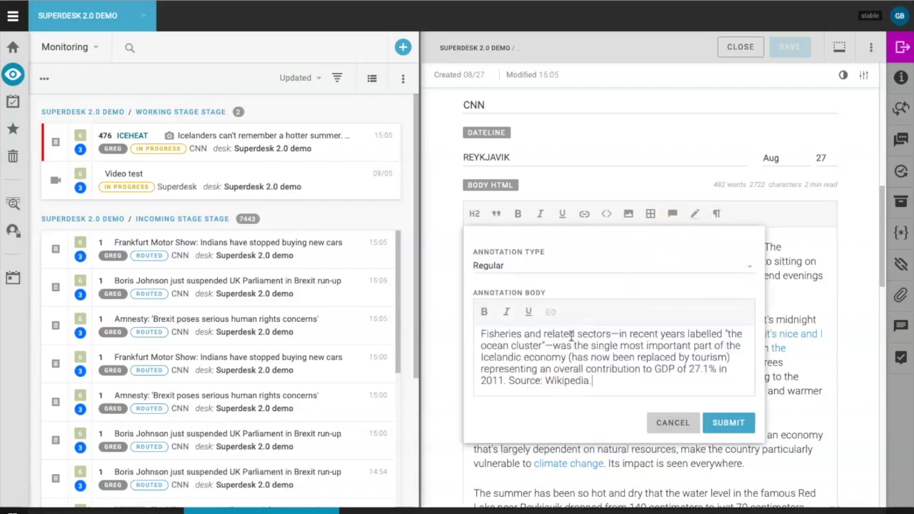
pyautogui.click(725, 421)
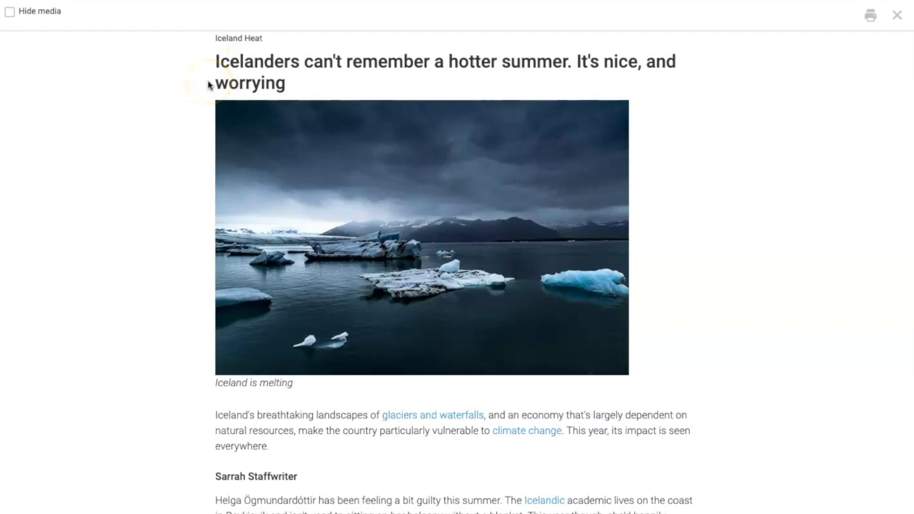
pyautogui.scroll(-5, 208, 85)
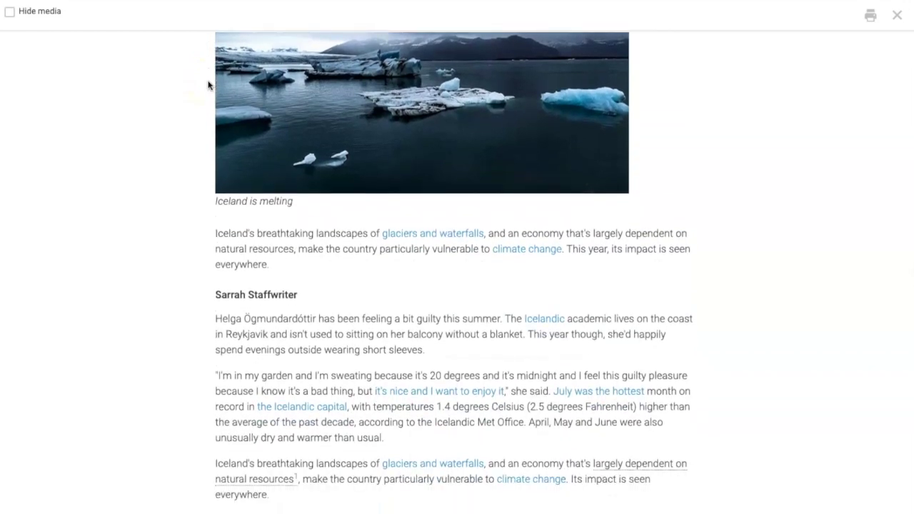
pyautogui.scroll(-2, 209, 85)
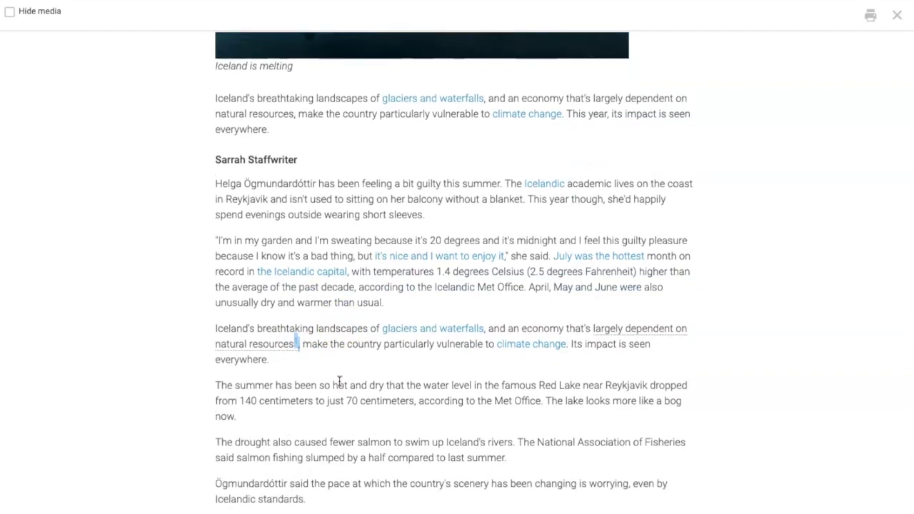
pyautogui.scroll(-2, 339, 381)
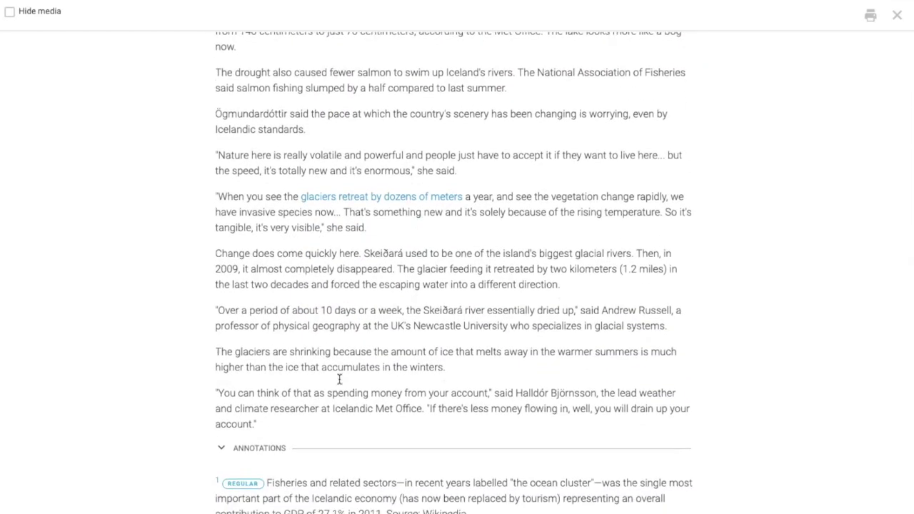
pyautogui.moveTo(218, 436); pyautogui.dragTo(468, 472)
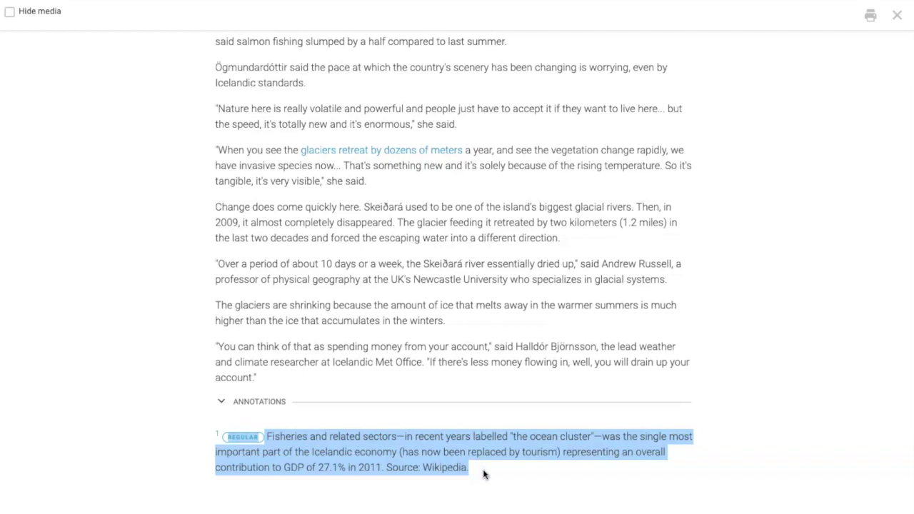
pyautogui.scroll(2, 467, 310)
pyautogui.scroll(8, 467, 308)
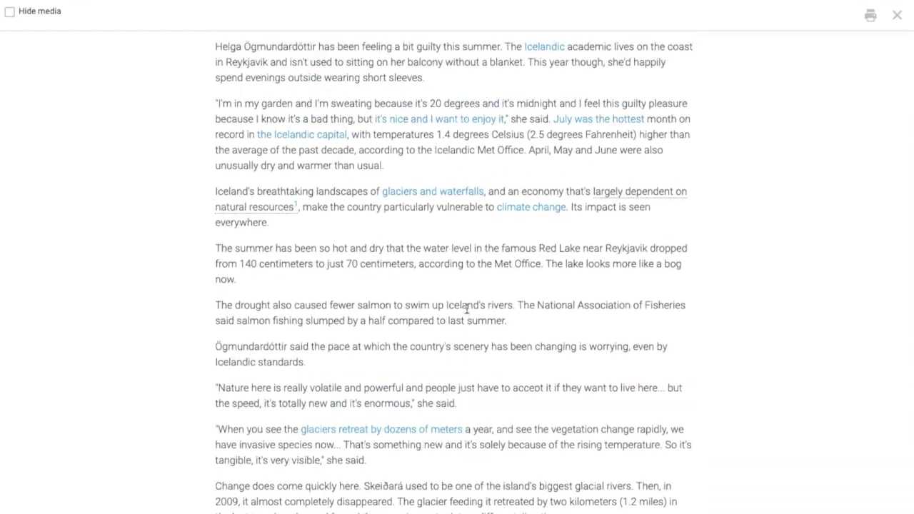
pyautogui.scroll(2, 467, 308)
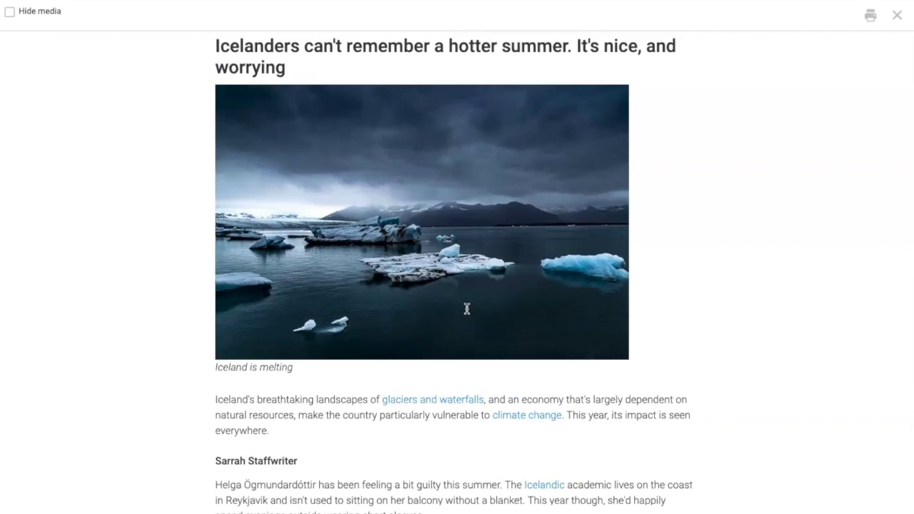
pyautogui.click(138, 101)
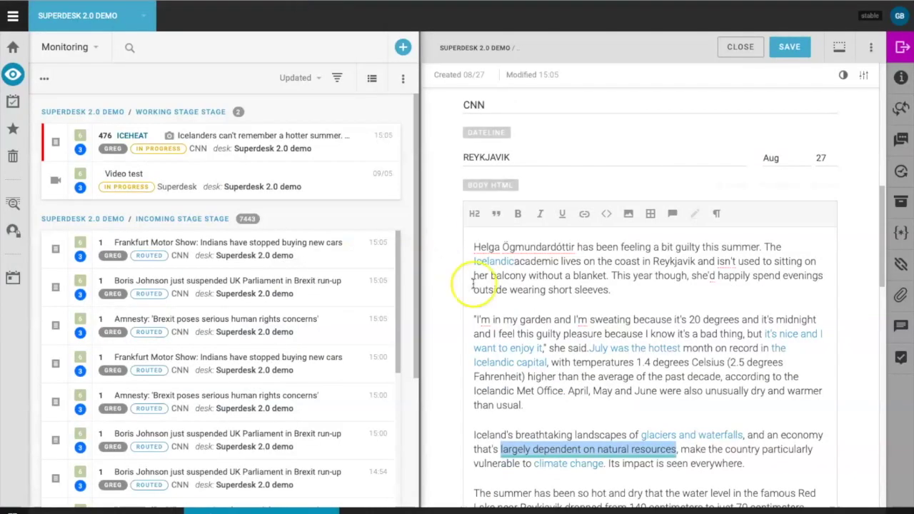
# Deselect the annotated phrase, then save and close the ICEHEAT article.
pyautogui.click(621, 407)
pyautogui.click(788, 47)
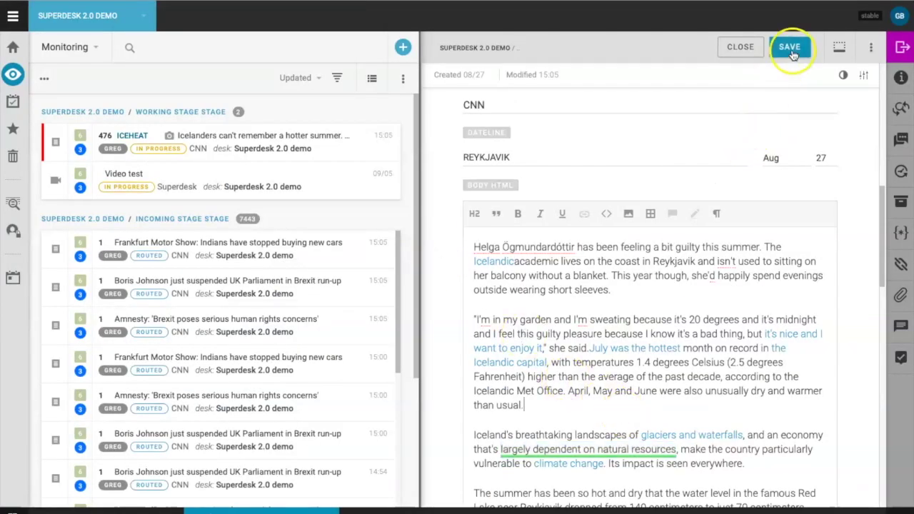
pyautogui.click(741, 47)
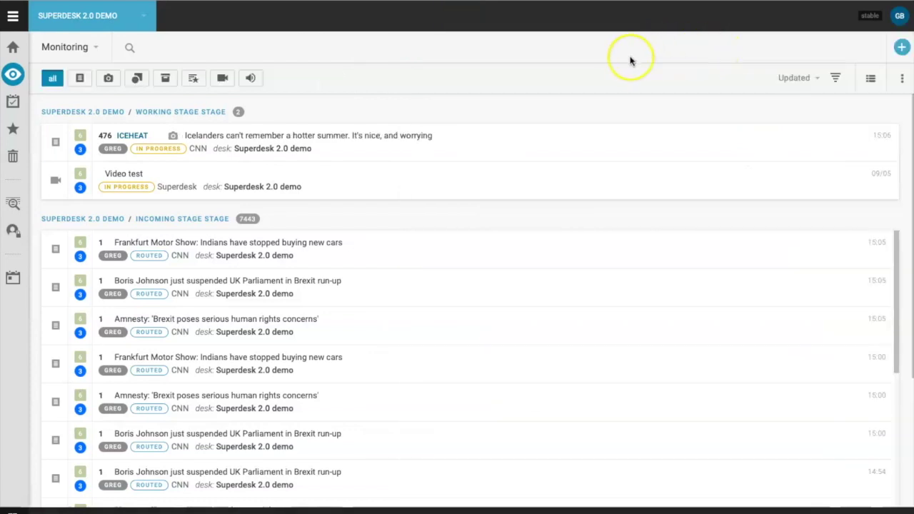